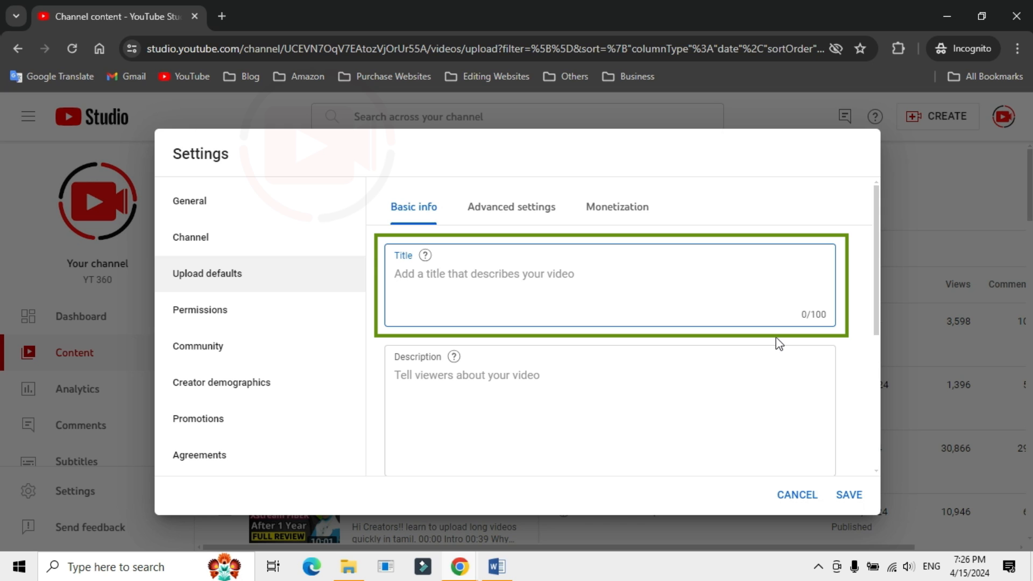
# Step: Set the default upload title to "| YT360 #YT360 #shorts" and paste the copied website and course links into the default description
pyautogui.write('| YT360')
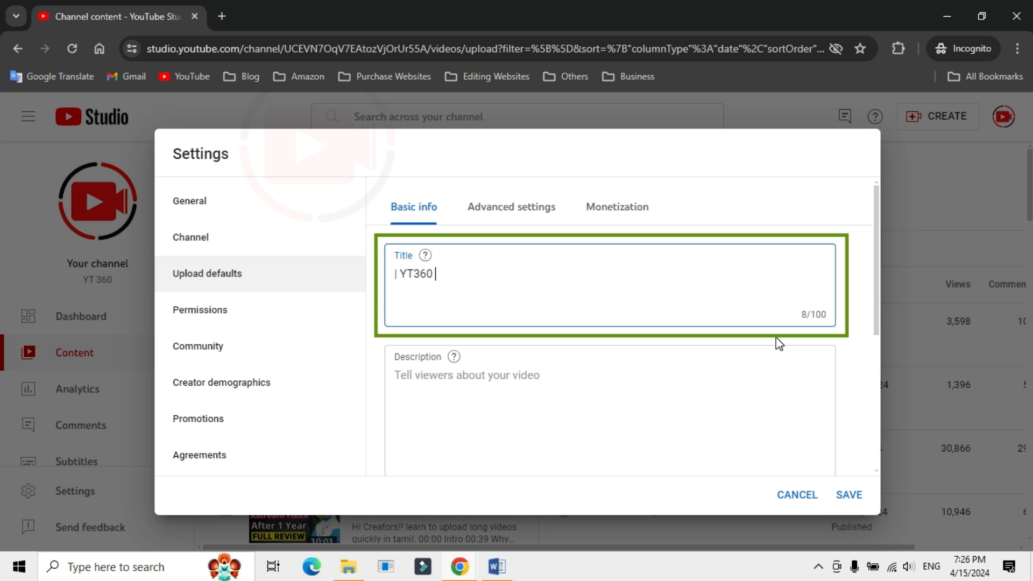
pyautogui.write(' #YT360 #shorts')
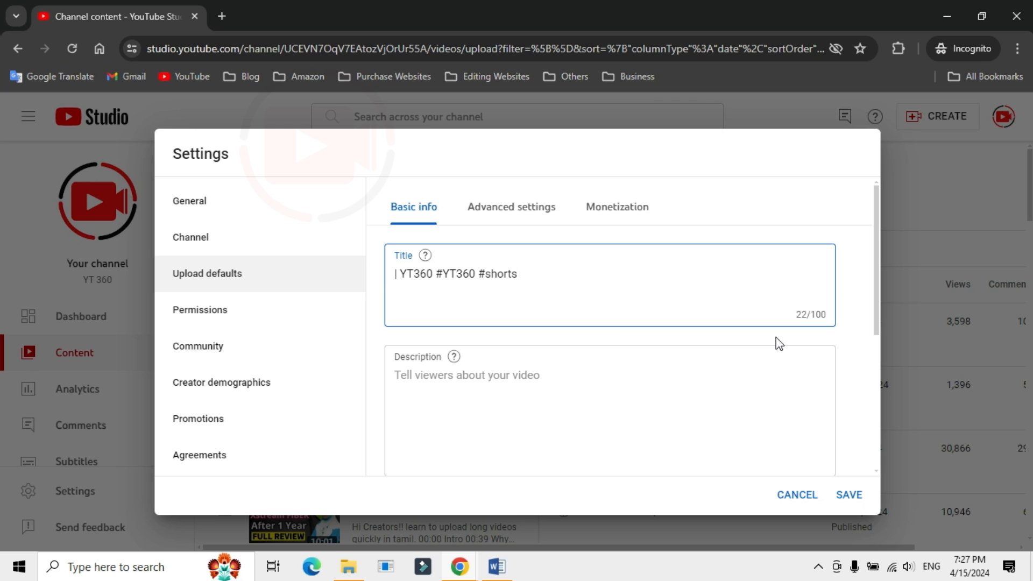
pyautogui.moveTo(875, 260); pyautogui.dragTo(523, 306)
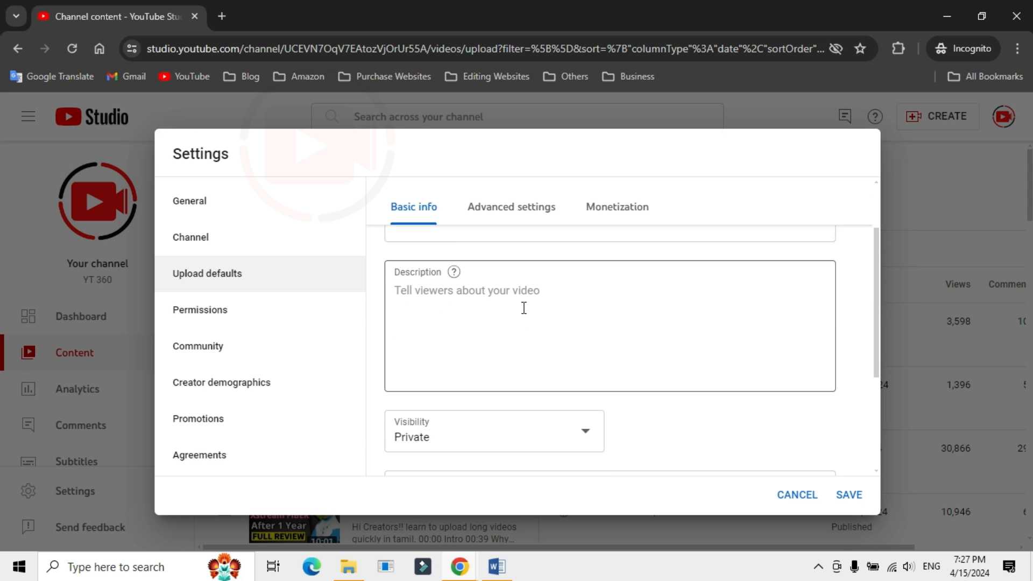
pyautogui.click(488, 307)
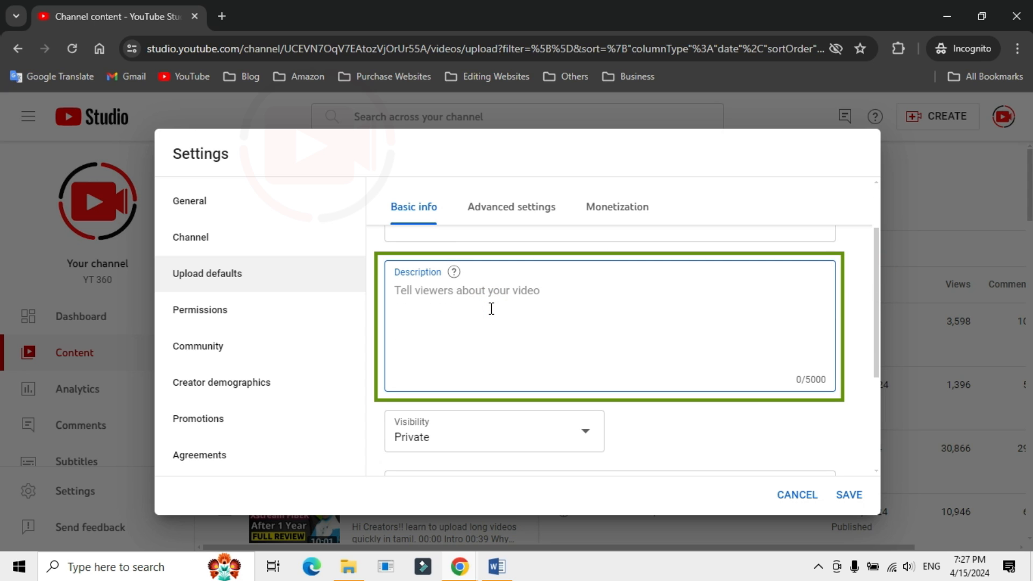
pyautogui.rightClick(491, 309)
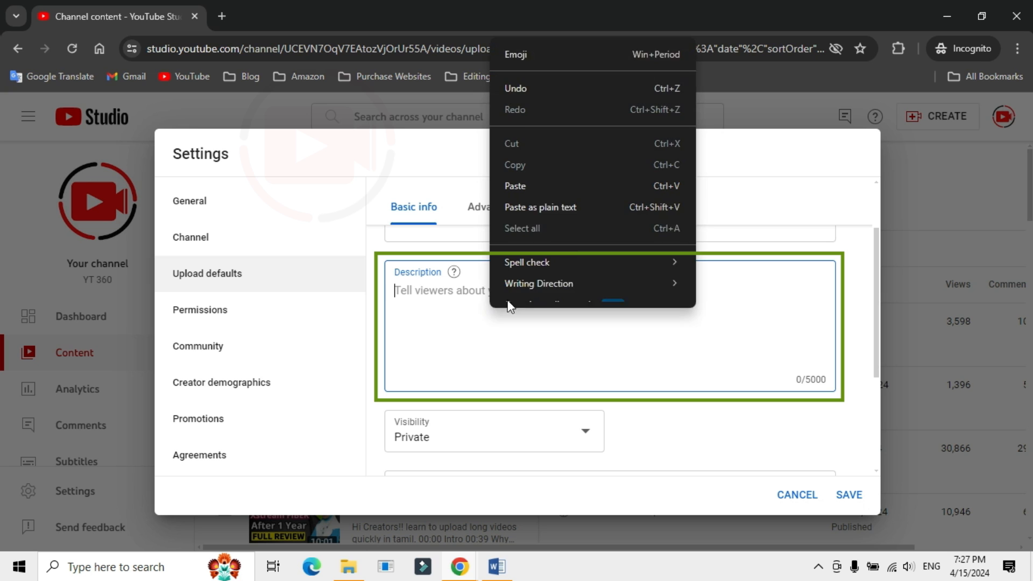
pyautogui.click(539, 193)
pyautogui.moveTo(834, 359); pyautogui.dragTo(820, 285)
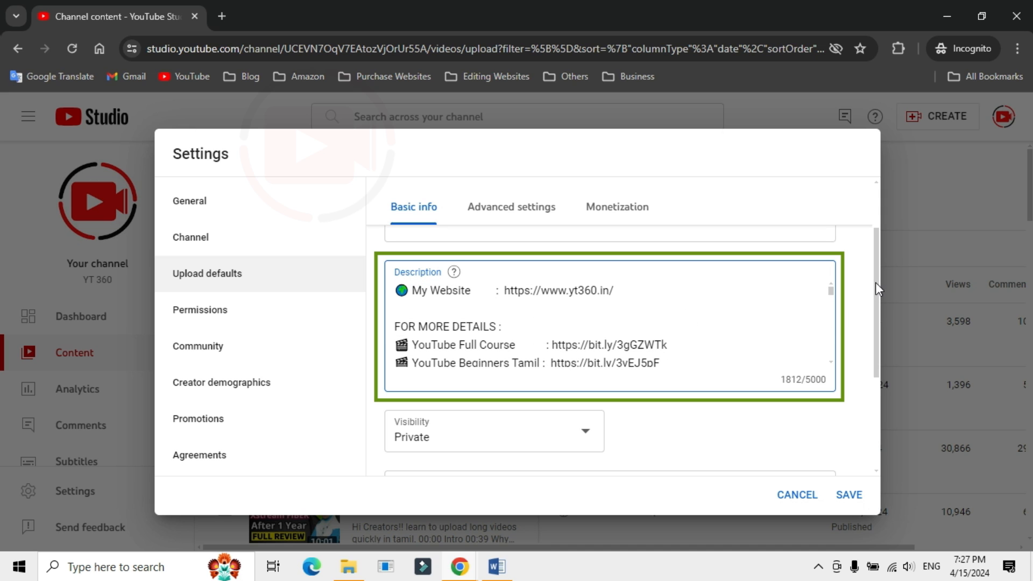
# Step: Choose Private as the default visibility for uploads
pyautogui.moveTo(876, 280); pyautogui.dragTo(887, 357)
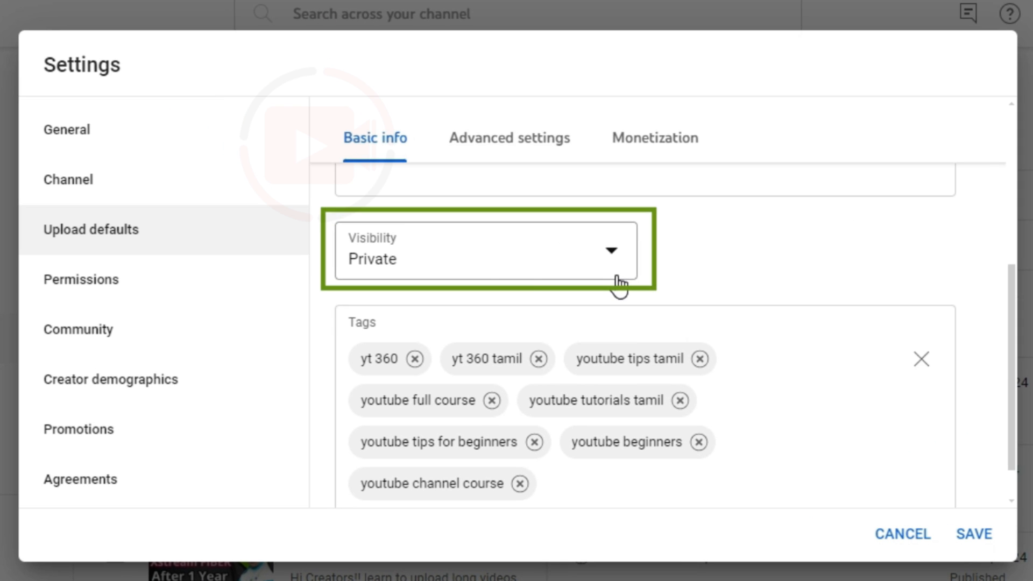
pyautogui.click(617, 278)
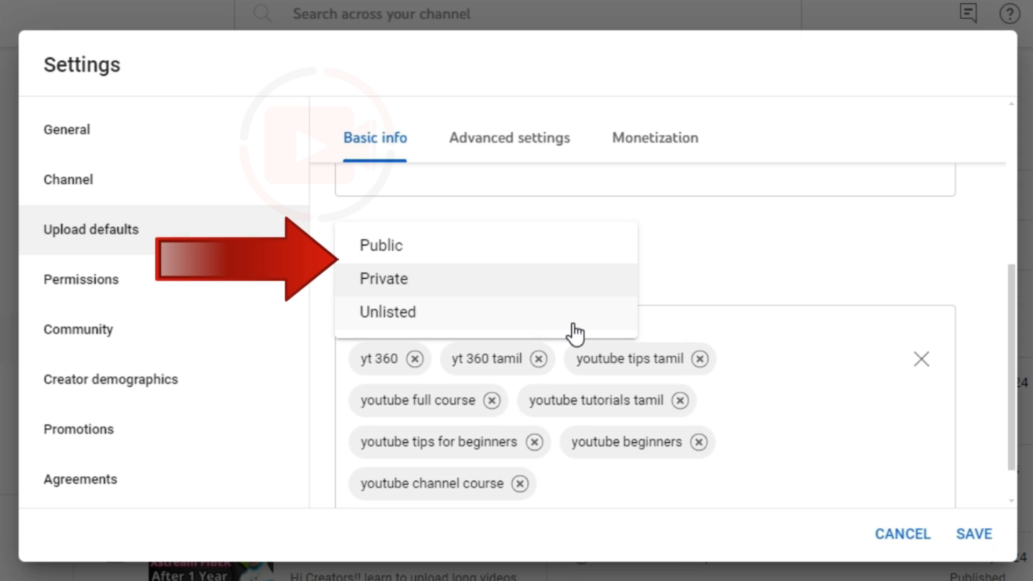
pyautogui.click(573, 294)
# Step: Add "youtube basics" to the default tags and open the advanced upload default settings
pyautogui.scroll(-1, 941, 376)
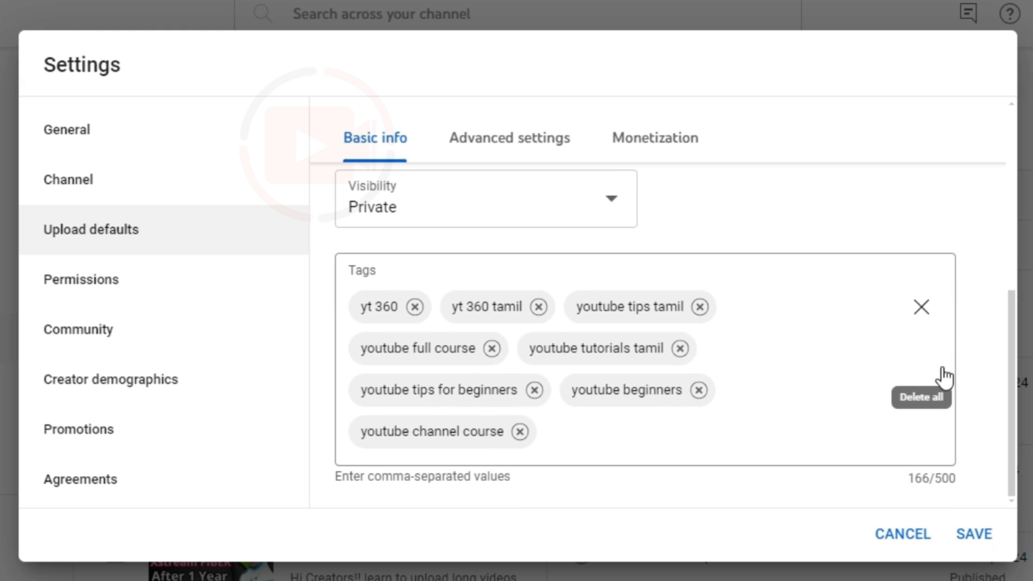
pyautogui.click(648, 443)
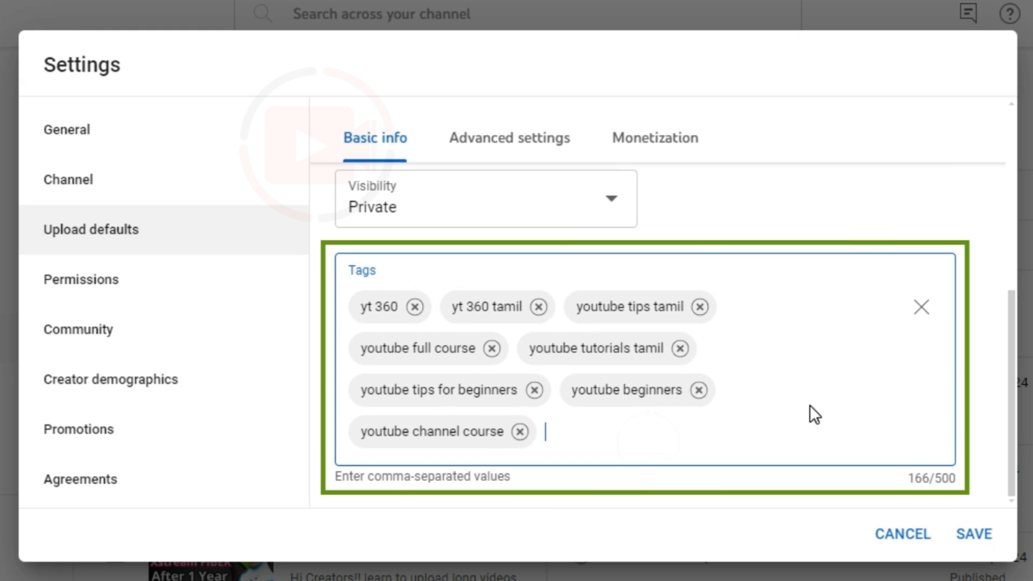
pyautogui.write('youtube basics')
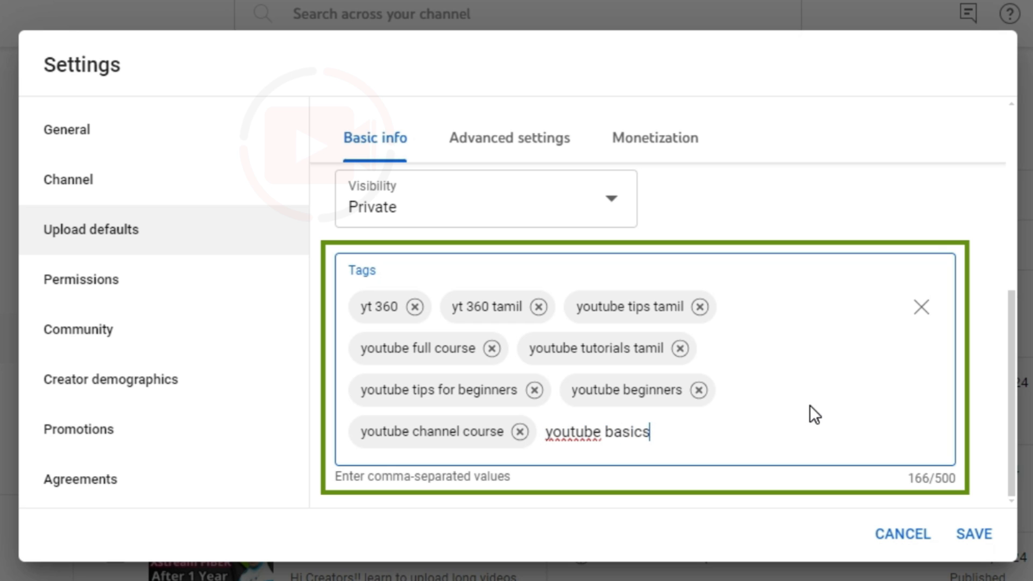
pyautogui.press('Return')
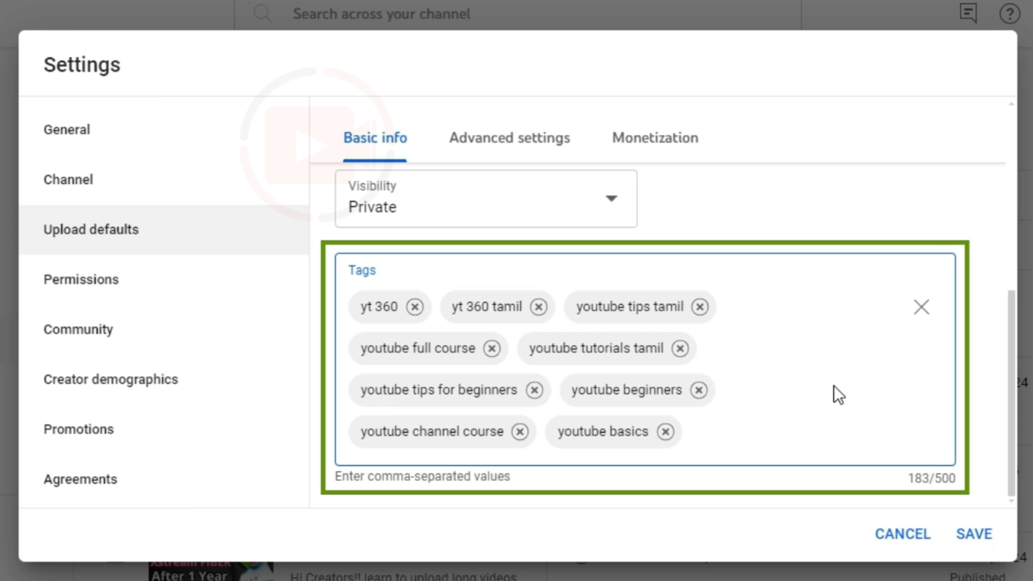
pyautogui.click(543, 151)
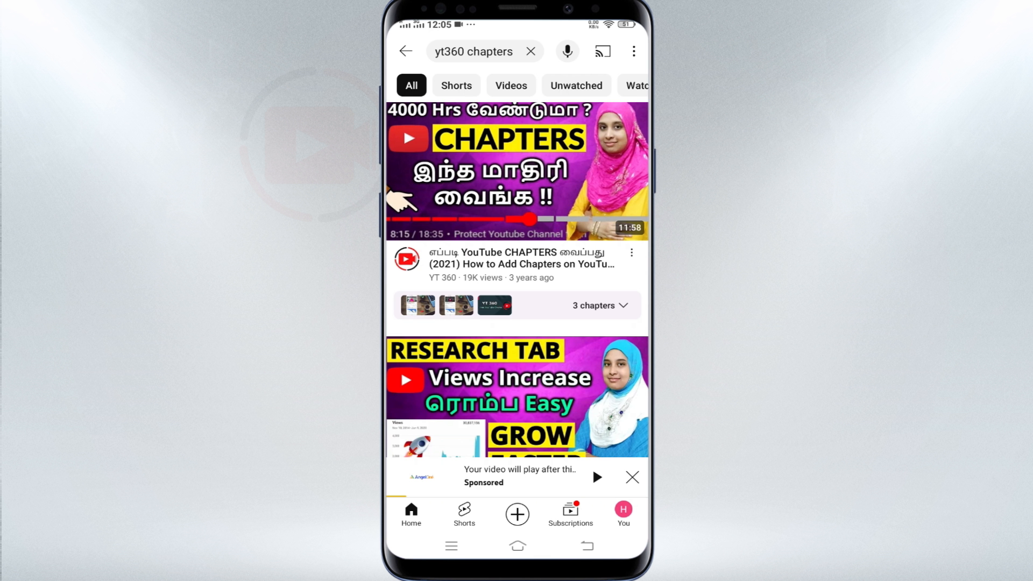
# Step: In the YouTube mobile app, expand the chapters of the first "yt360 chapters" result and browse through them
pyautogui.click(623, 304)
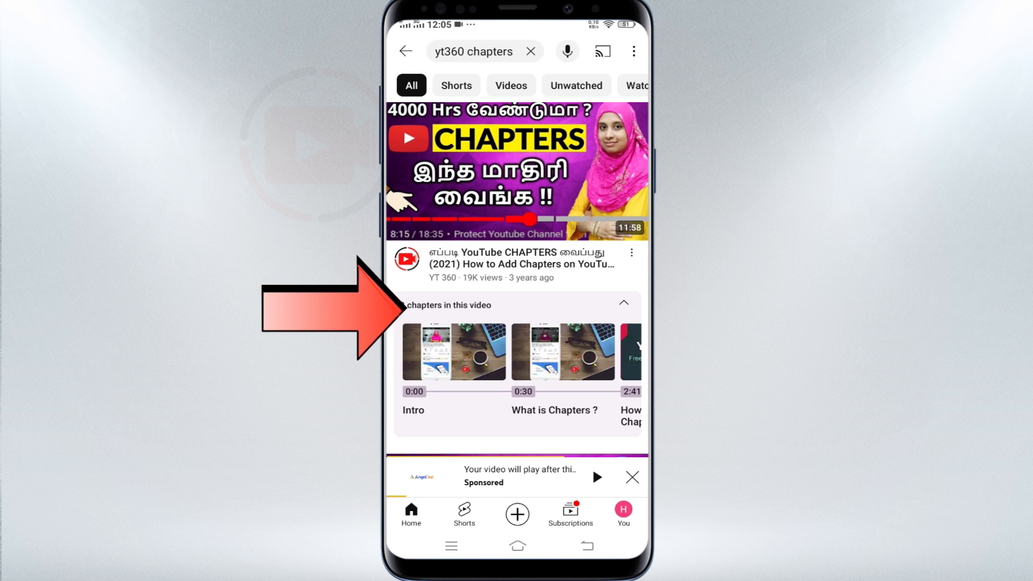
pyautogui.moveTo(594, 411); pyautogui.dragTo(523, 424)
pyautogui.moveTo(600, 410); pyautogui.dragTo(542, 415)
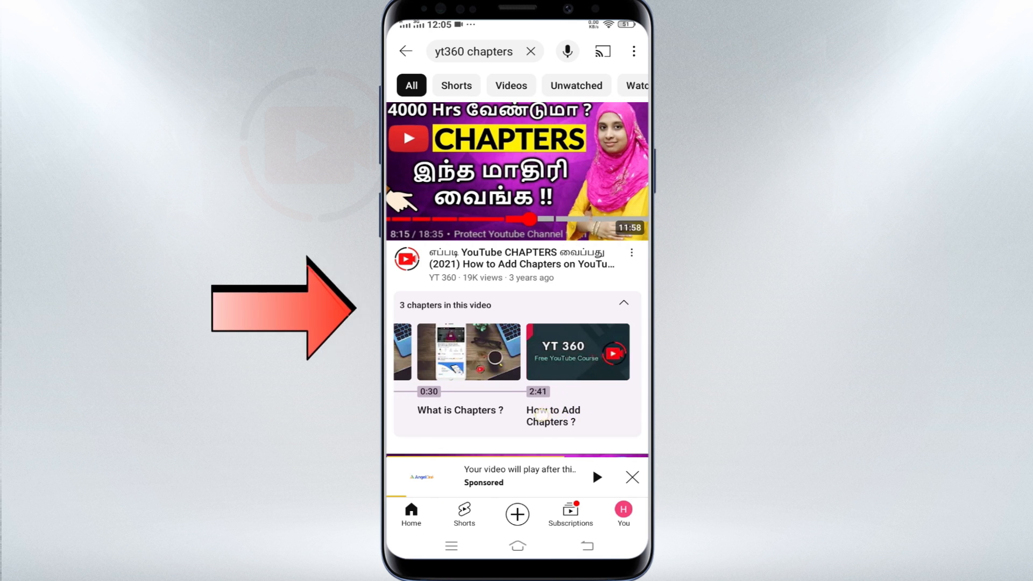
pyautogui.moveTo(473, 413); pyautogui.dragTo(568, 413)
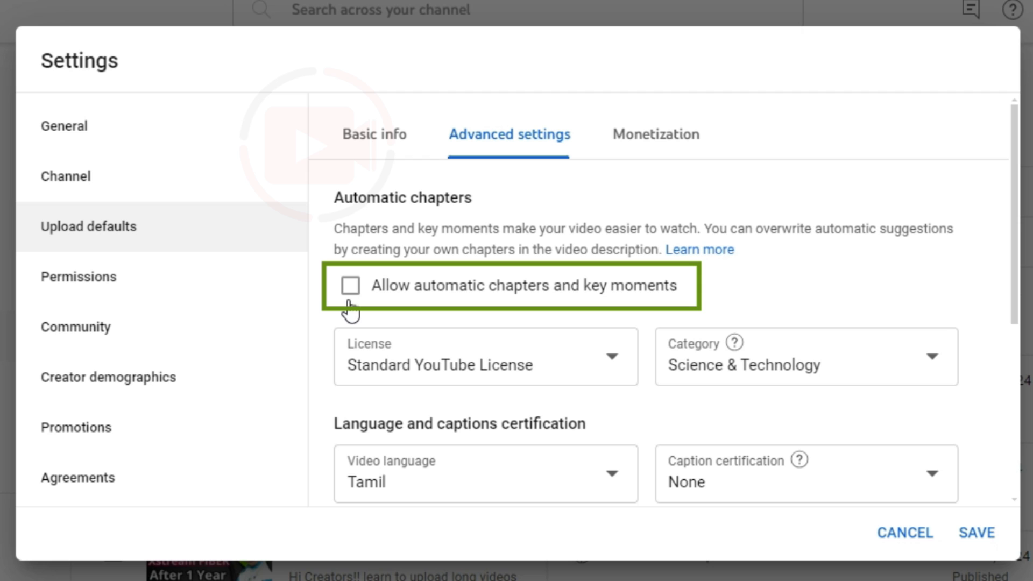
# Step: Allow automatic chapters and key moments by default, and choose Standard YouTube License as the license
pyautogui.click(350, 286)
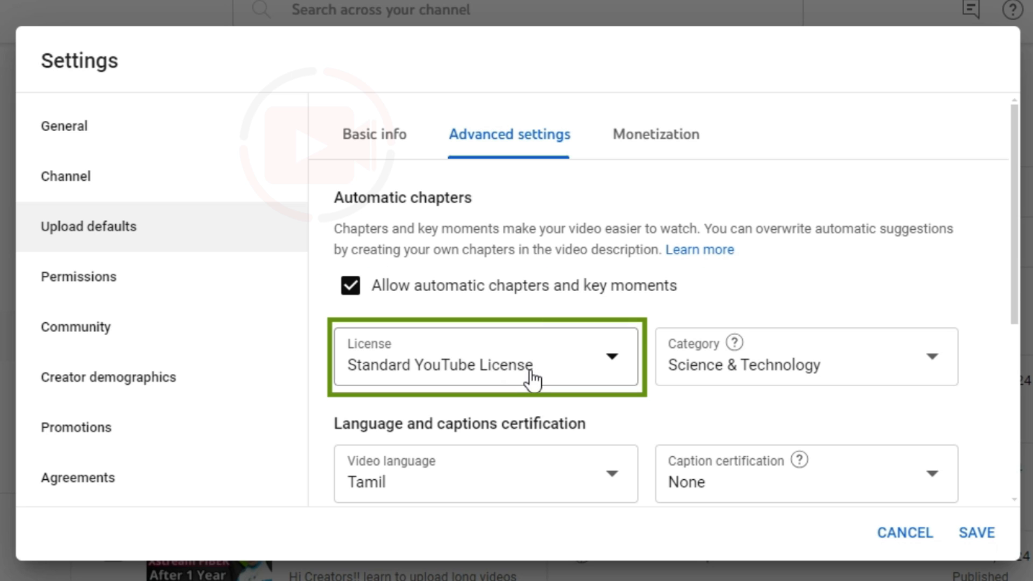
pyautogui.click(546, 370)
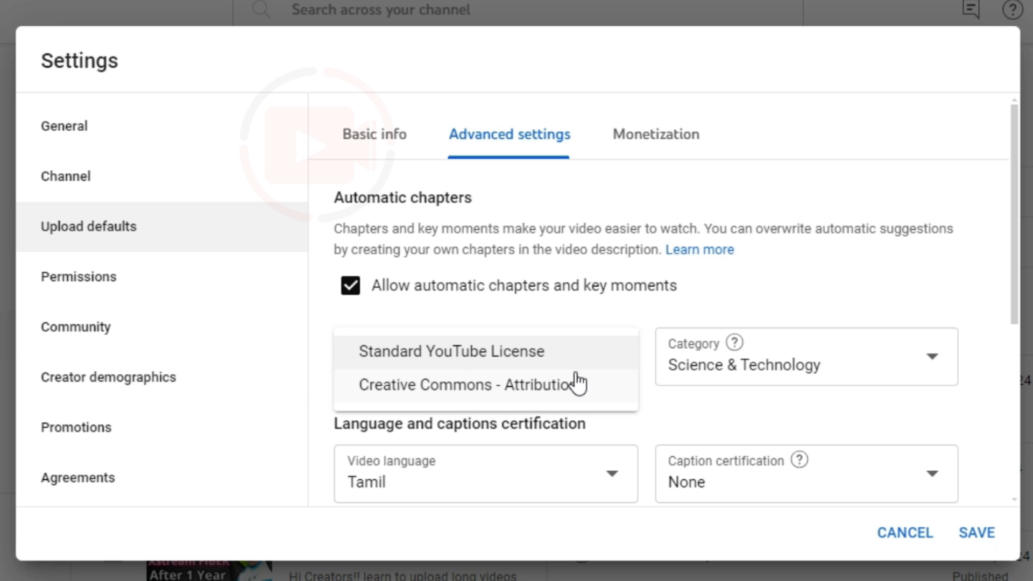
pyautogui.click(442, 355)
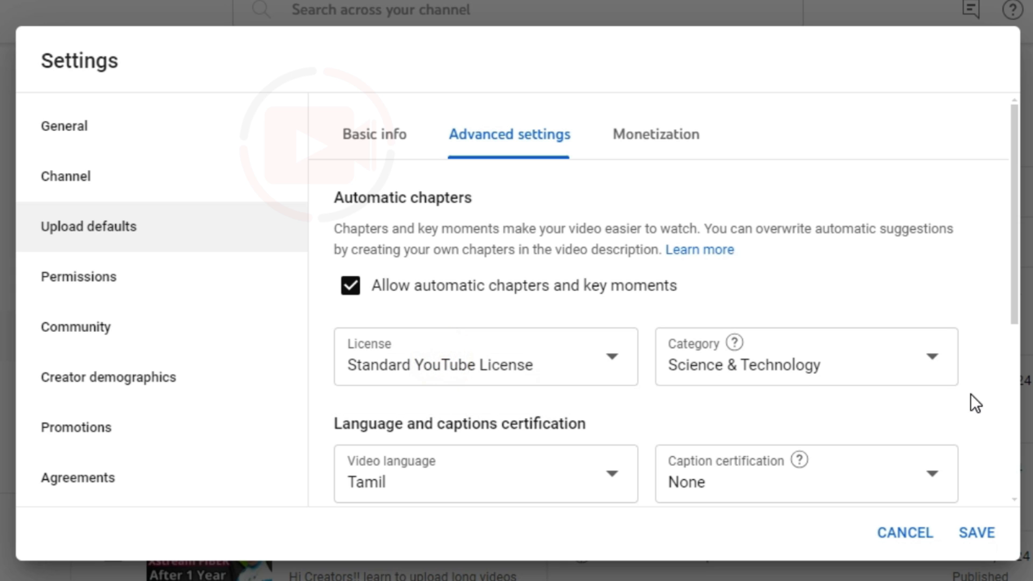
# Step: Set the default category to Education and review the language, comment and viewer-like settings
pyautogui.click(885, 383)
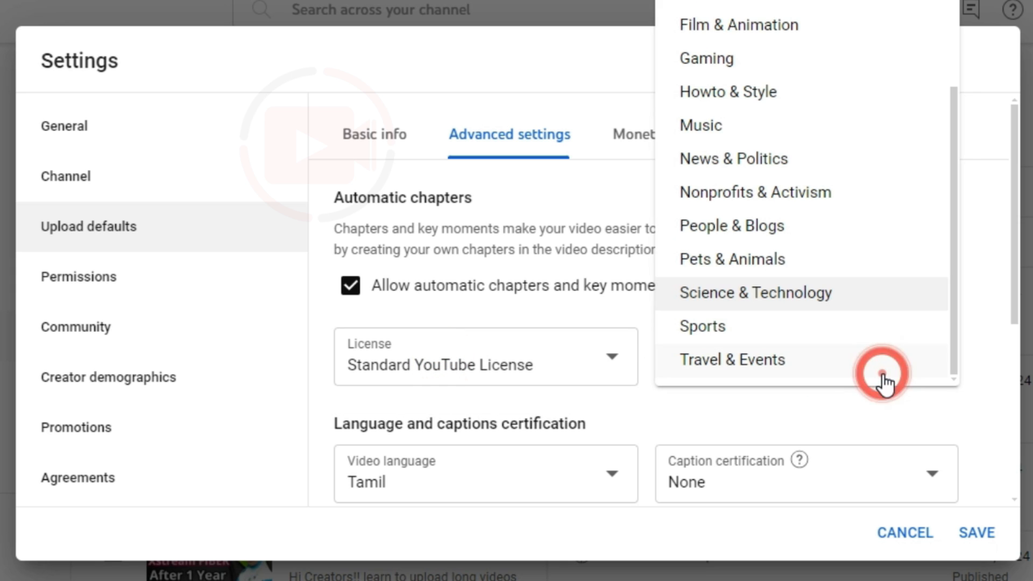
pyautogui.scroll(3, 863, 338)
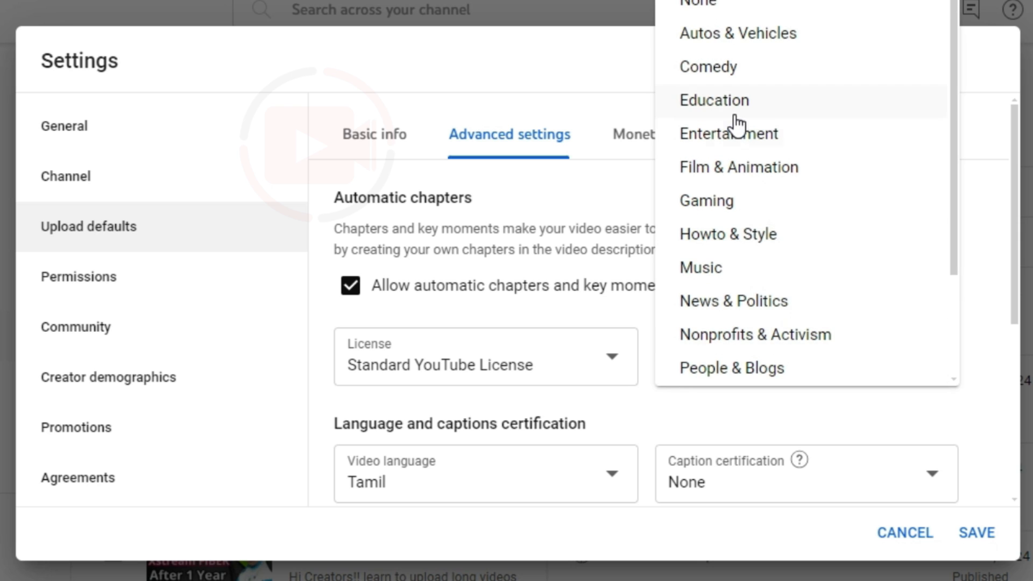
pyautogui.click(733, 114)
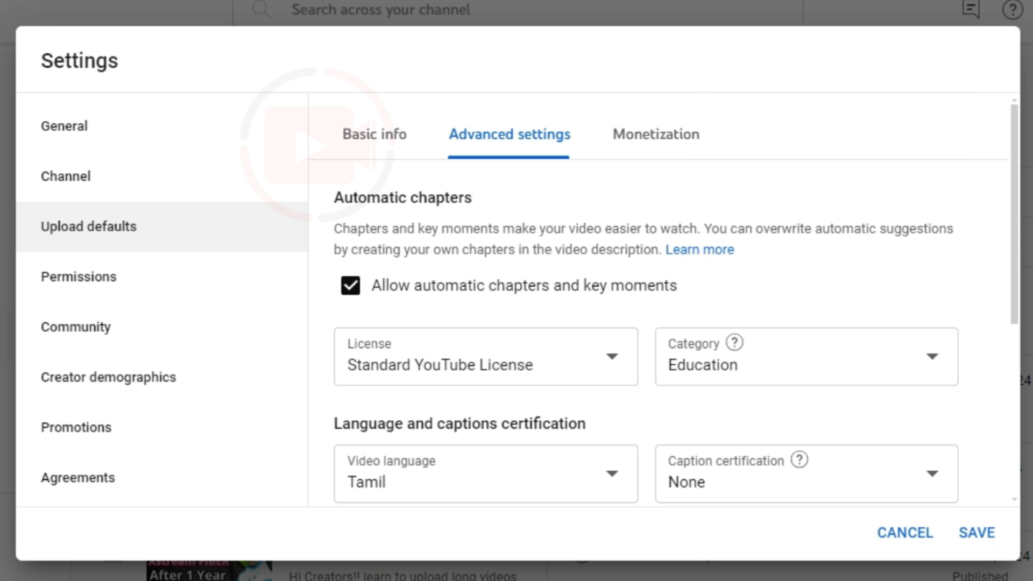
pyautogui.scroll(-3, 1014, 222)
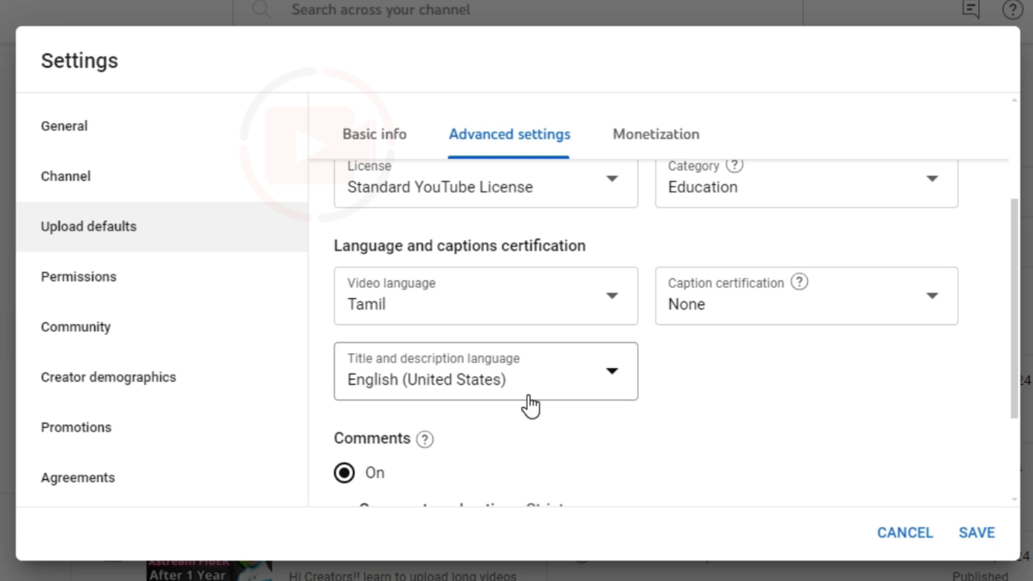
pyautogui.scroll(-3, 484, 403)
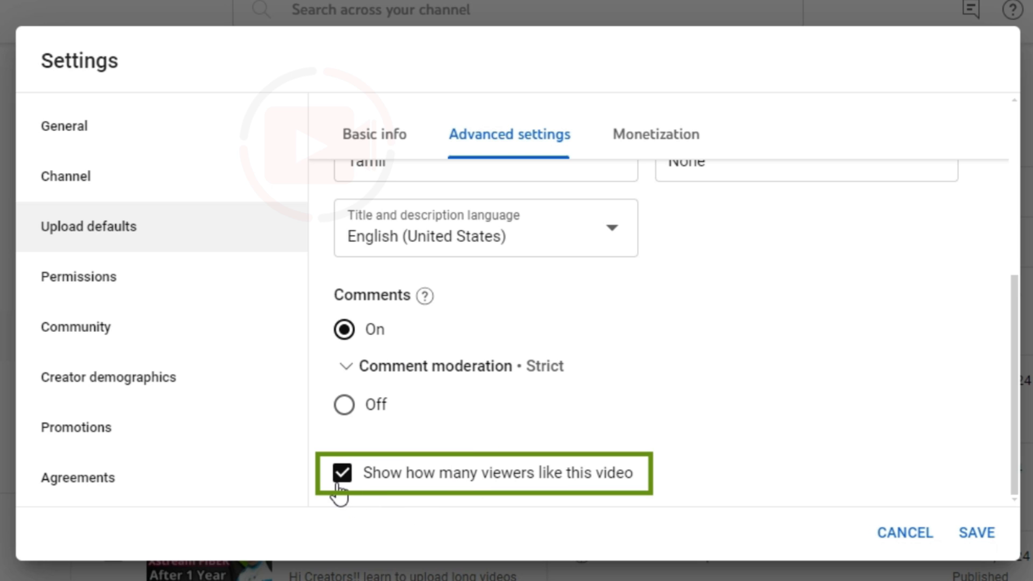
# Step: Enable mid-roll ad placement in the default monetization preferences and save the upload defaults
pyautogui.click(660, 147)
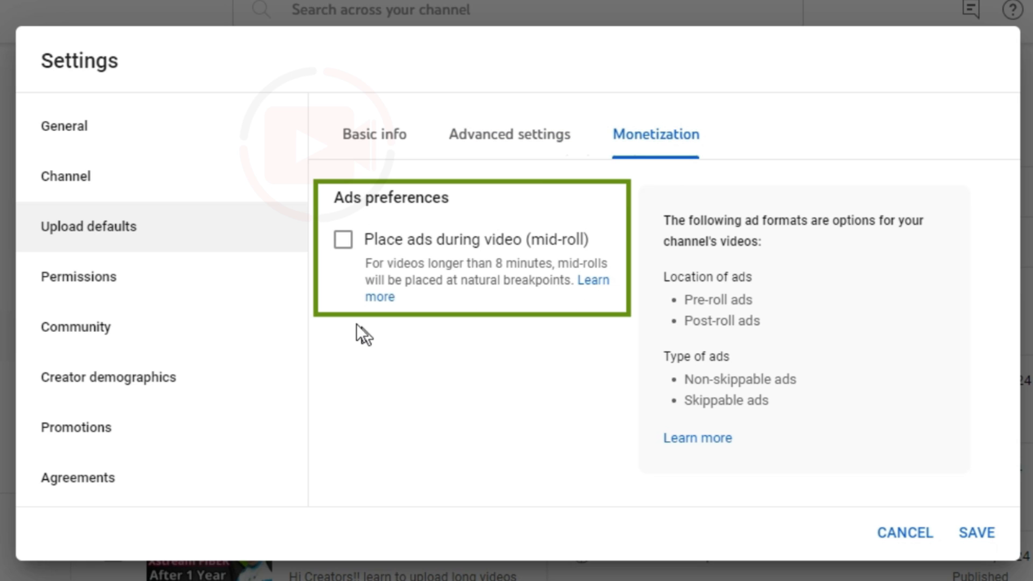
pyautogui.click(339, 245)
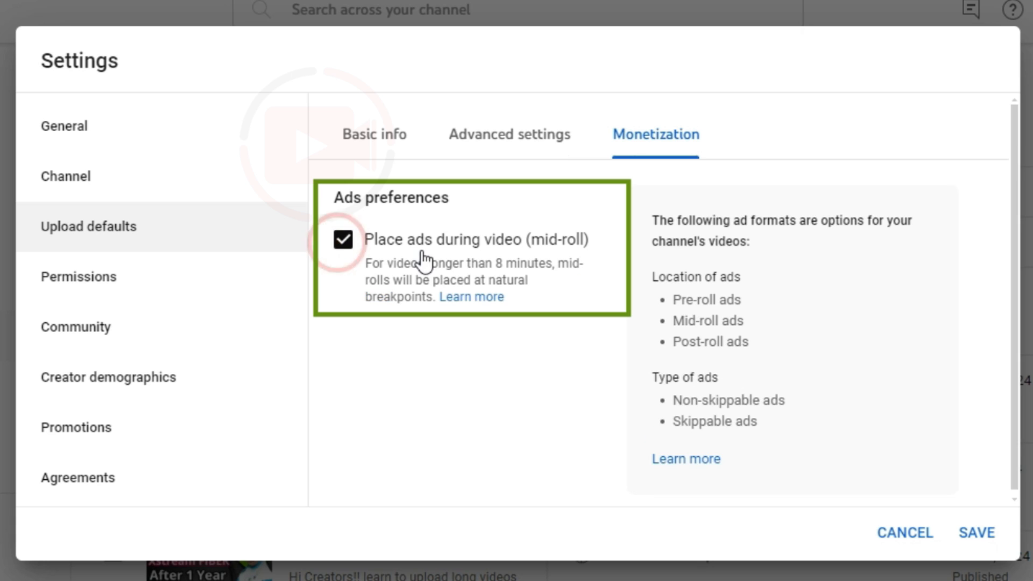
pyautogui.scroll(-1, 648, 363)
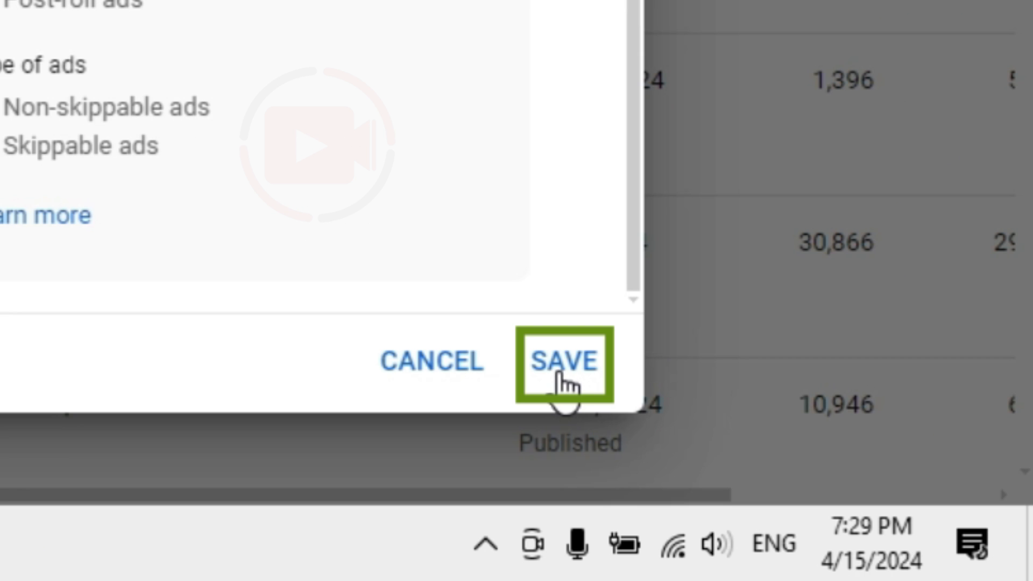
pyautogui.click(562, 372)
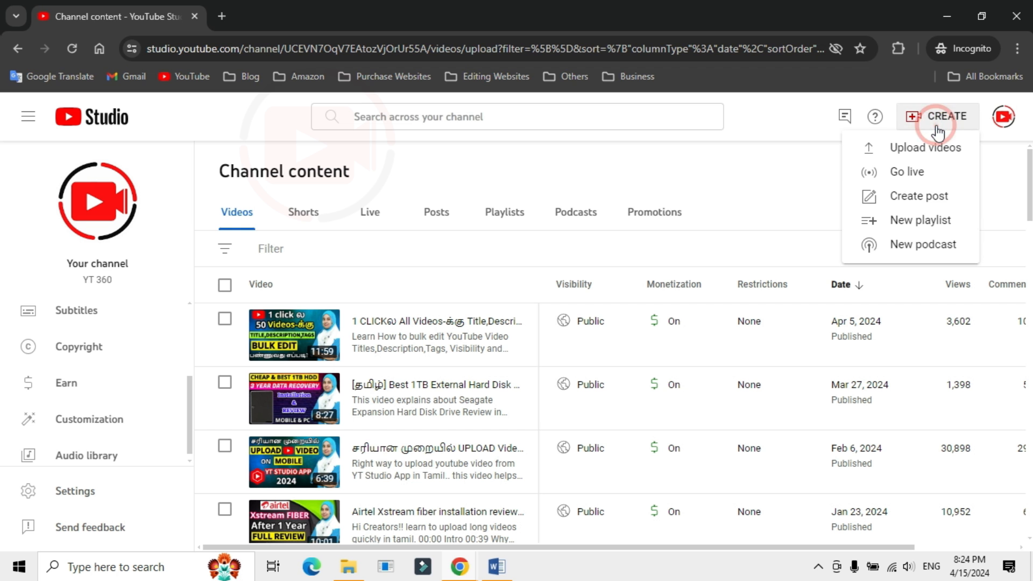
# Step: Upload the video 147.mp4 and insert "YOUR TITLE HERE" in front of the prefilled title
pyautogui.click(960, 144)
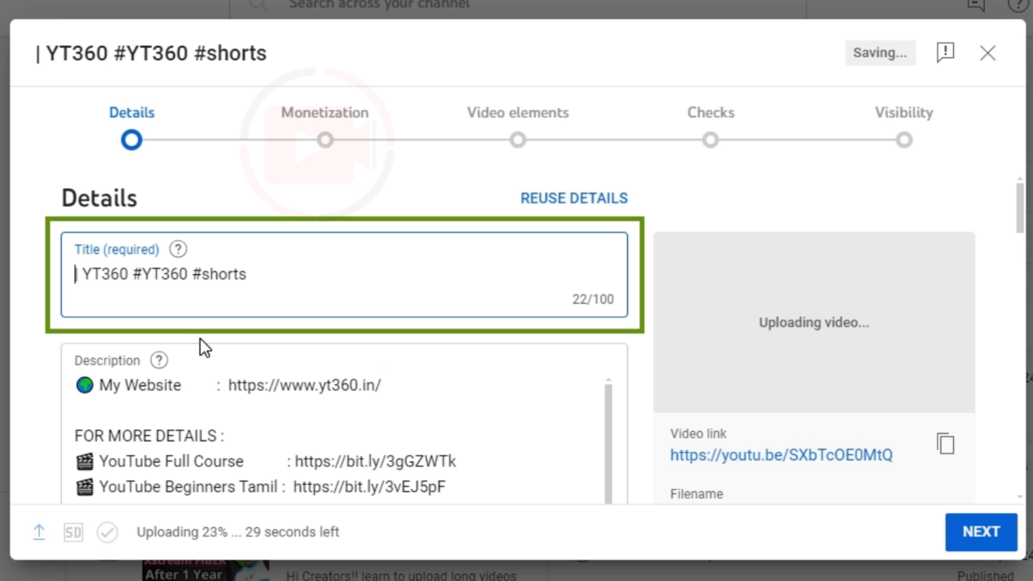
pyautogui.write('YOUR TITLE HERE')
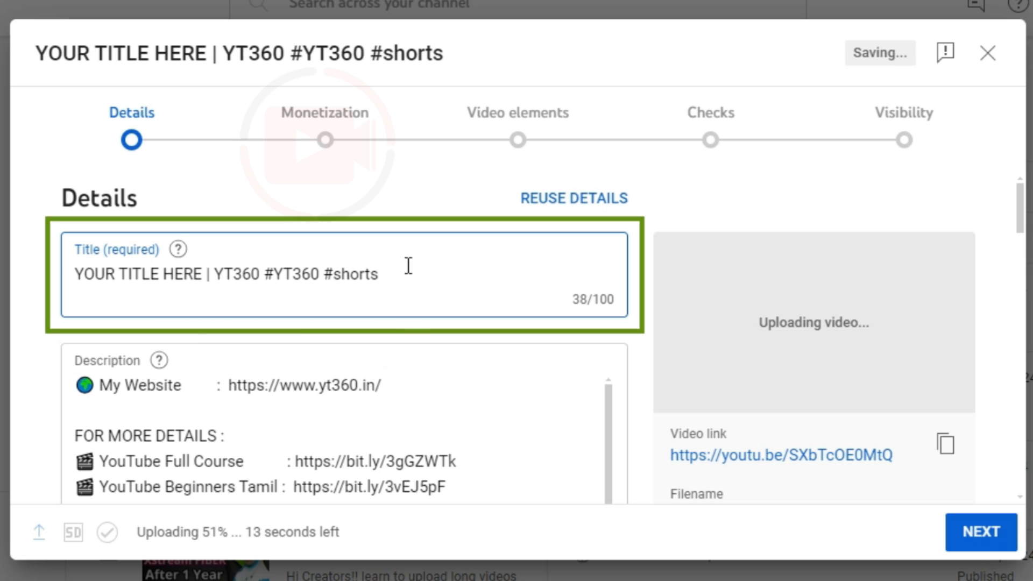
# Step: Remove the hashtags #YT360 and #shorts from the end of the video title
pyautogui.click(494, 278)
pyautogui.press('BackSpace')
pyautogui.press('BackSpace')
pyautogui.press('BackSpace')
pyautogui.press('BackSpace')
pyautogui.press('BackSpace')
pyautogui.press('BackSpace')
pyautogui.press('BackSpace')
pyautogui.press('BackSpace')
pyautogui.press('BackSpace')
pyautogui.press('BackSpace')
pyautogui.press('BackSpace')
pyautogui.press('BackSpace')
pyautogui.press('BackSpace')
pyautogui.press('BackSpace')
pyautogui.press('BackSpace')
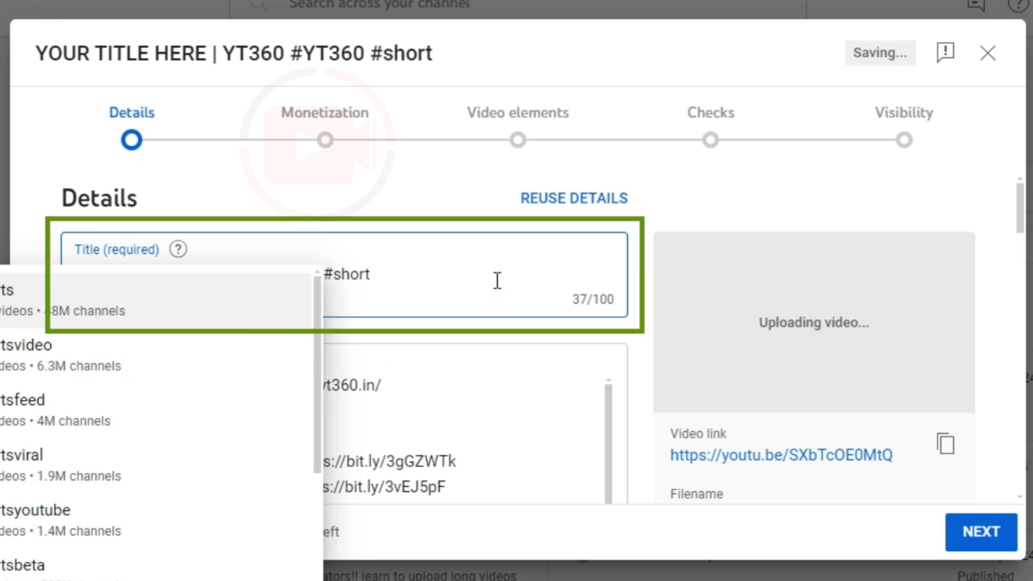
# Step: Insert "YOUR VIDEO DESCRIPTION HERE..." at the start of the description, with a blank line before the website link
pyautogui.scroll(-2, 203, 283)
pyautogui.click(82, 280)
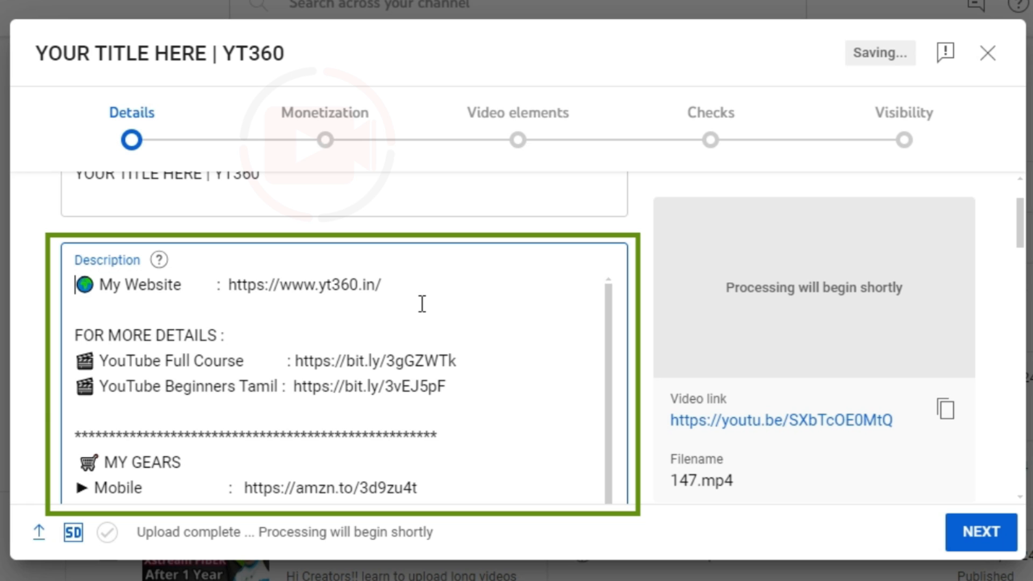
pyautogui.press('Return')
pyautogui.press('Return')
pyautogui.press('Up')
pyautogui.press('Up')
pyautogui.write('YOUR VIDEO DESCRIPTIO')
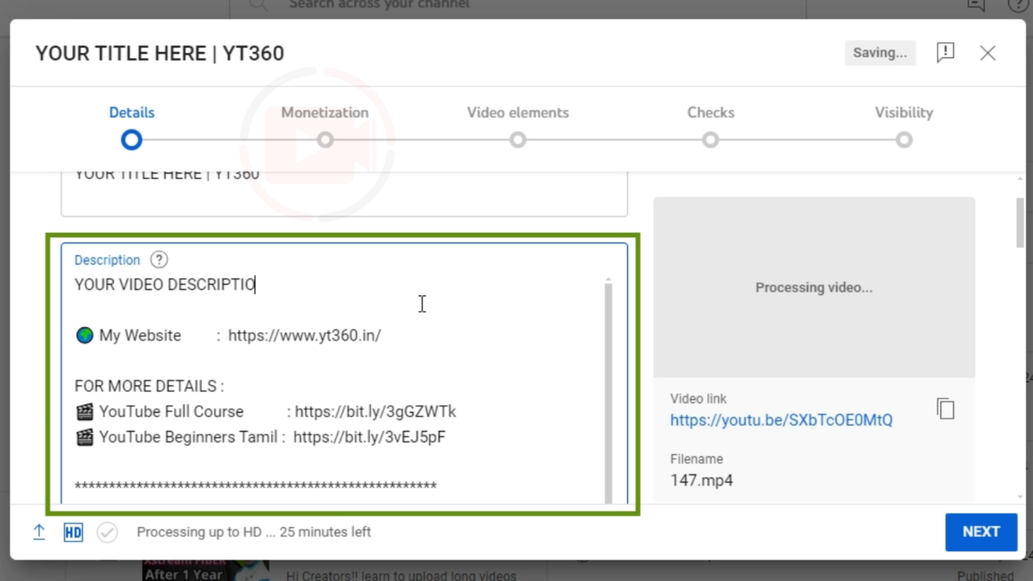
pyautogui.write('N HERE...')
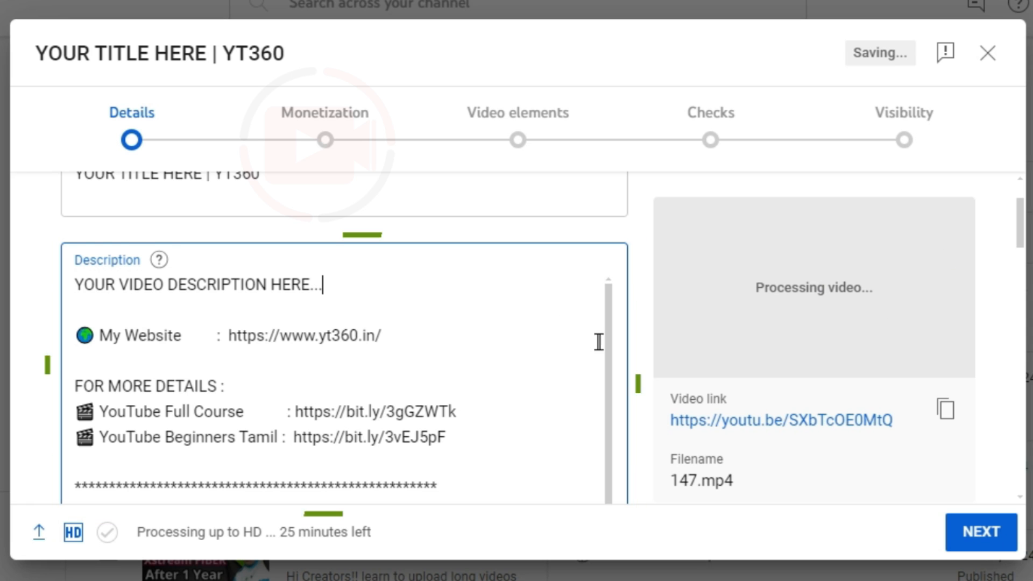
# Step: Review the remaining prefilled video details, including the language, license, available categories and comment settings
pyautogui.scroll(-10, 653, 323)
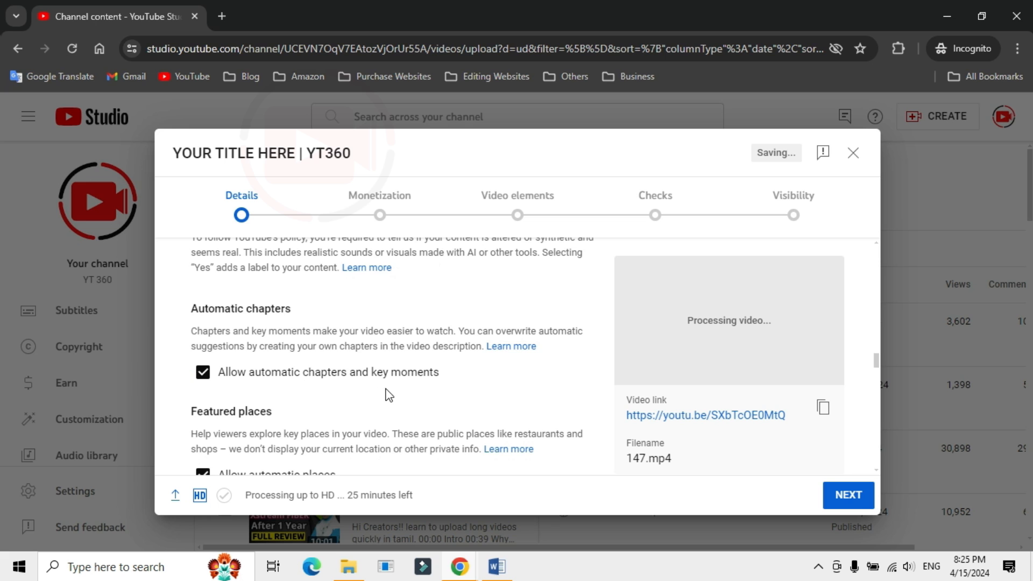
pyautogui.scroll(-8, 441, 375)
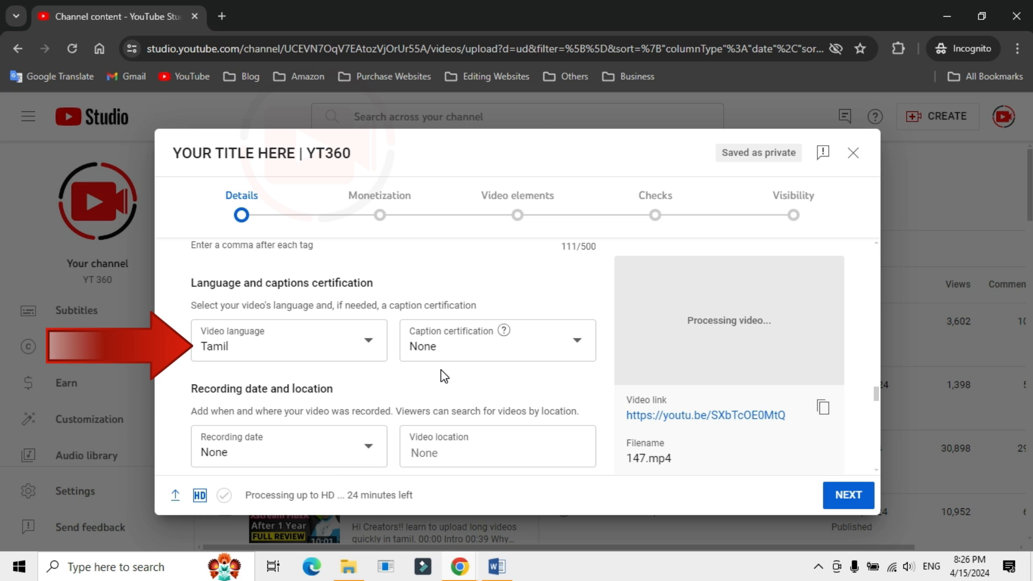
pyautogui.scroll(-4, 441, 375)
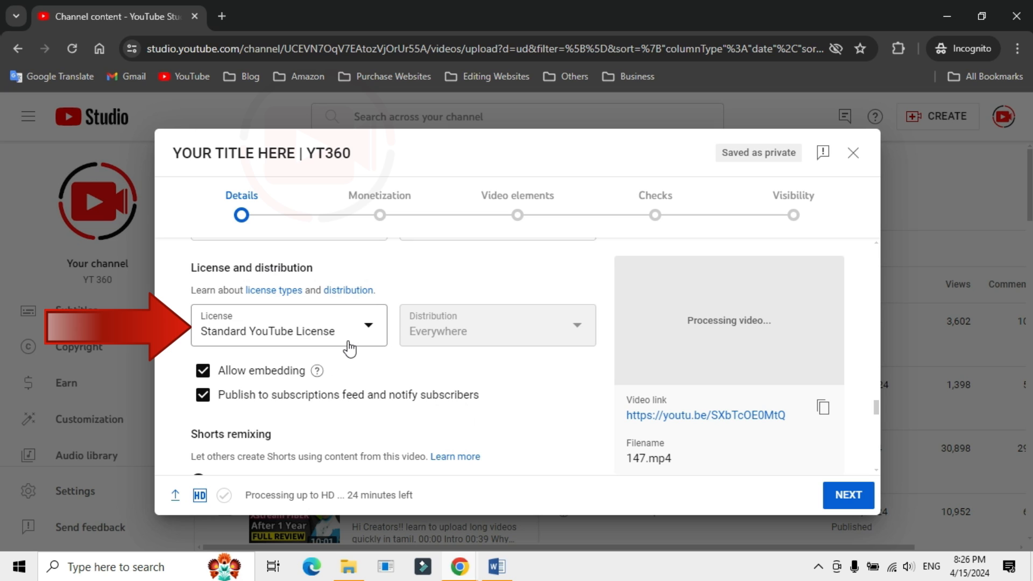
pyautogui.scroll(-4, 350, 349)
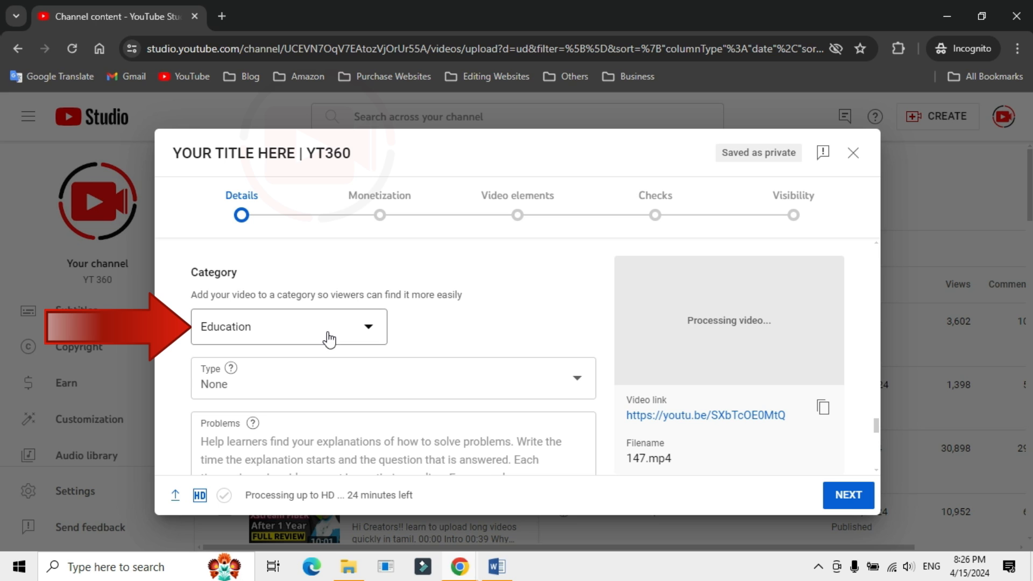
pyautogui.click(331, 329)
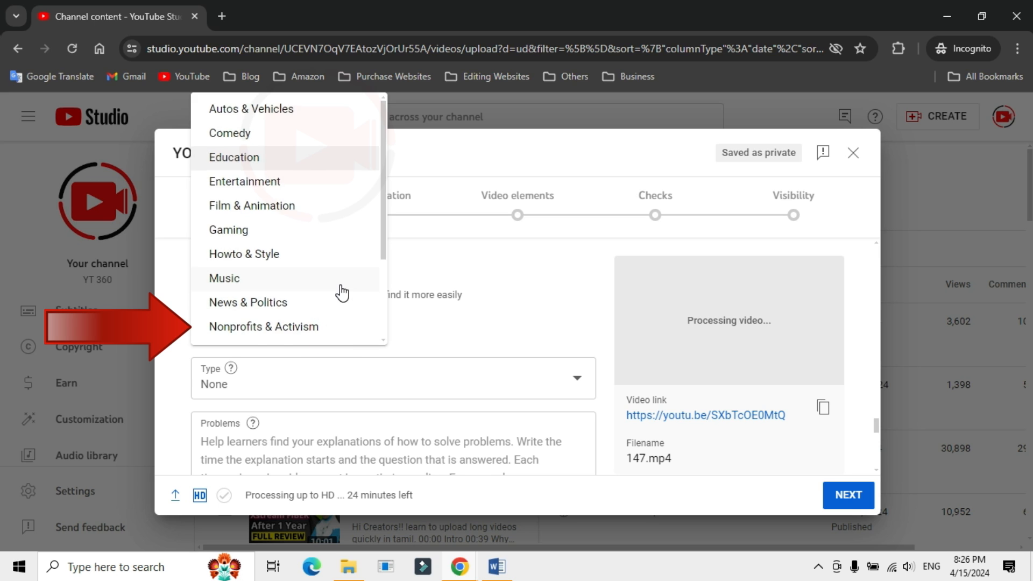
pyautogui.scroll(-2, 339, 288)
pyautogui.click(335, 283)
pyautogui.scroll(-3, 446, 378)
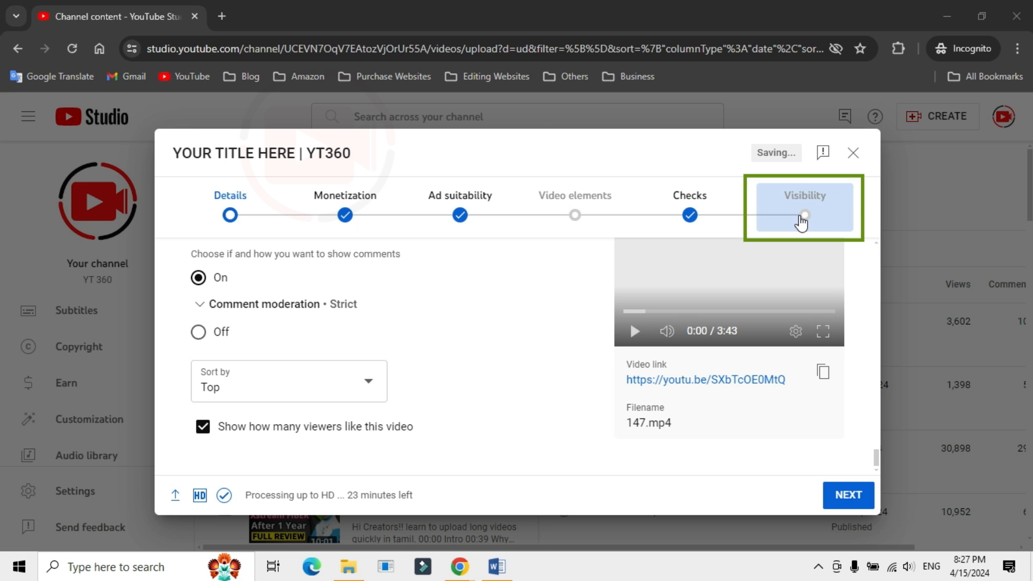
# Step: Open the video's visibility settings and look through the save or publish options
pyautogui.click(801, 218)
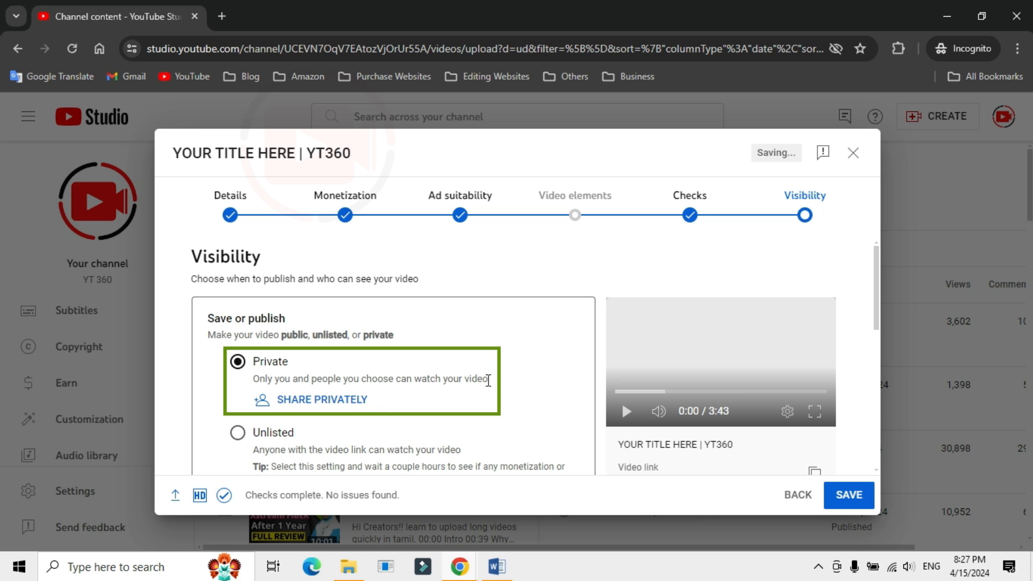
pyautogui.scroll(-2, 511, 380)
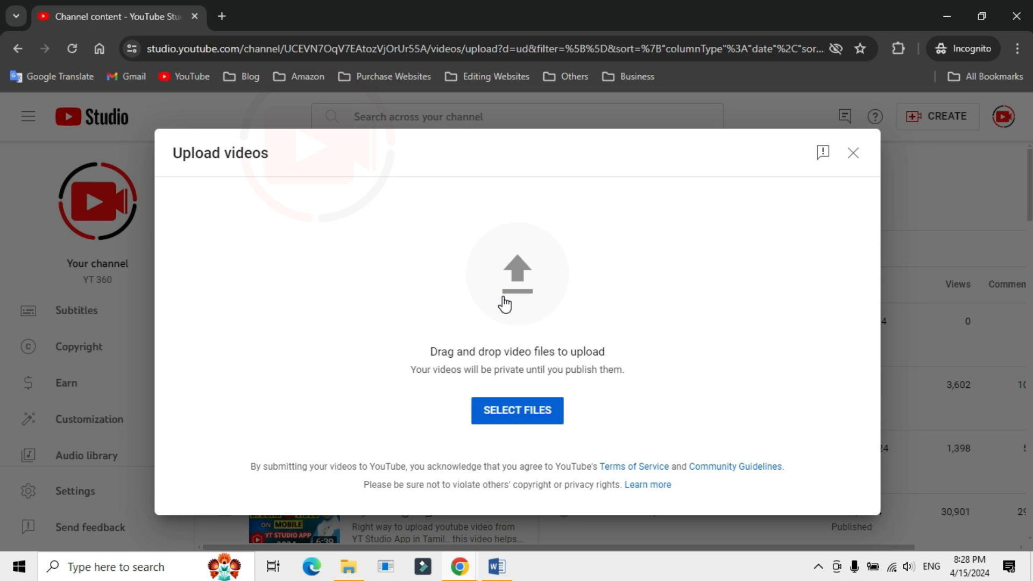
# Step: Select the file 146.mp4 and upload it as another video
pyautogui.click(532, 417)
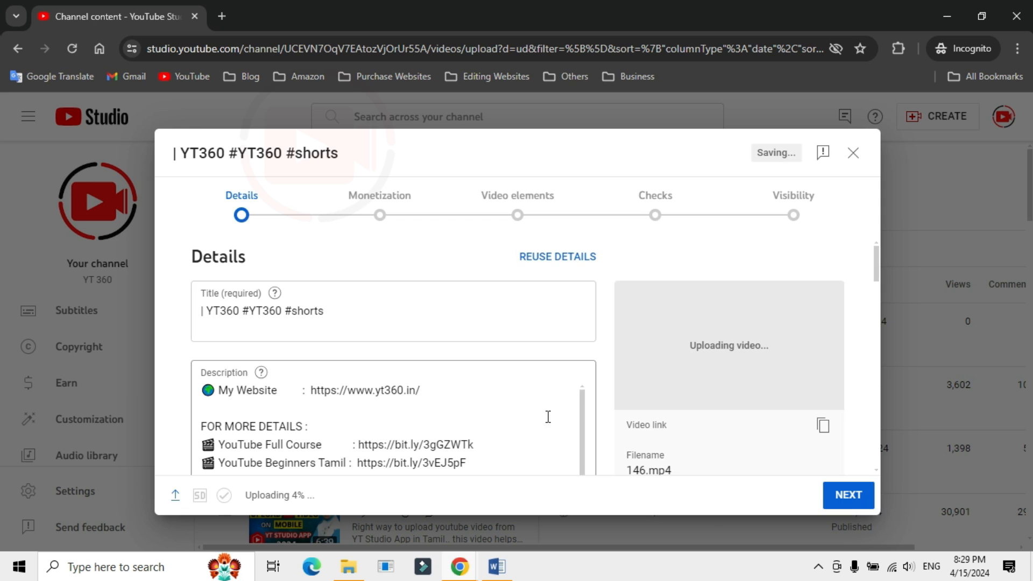